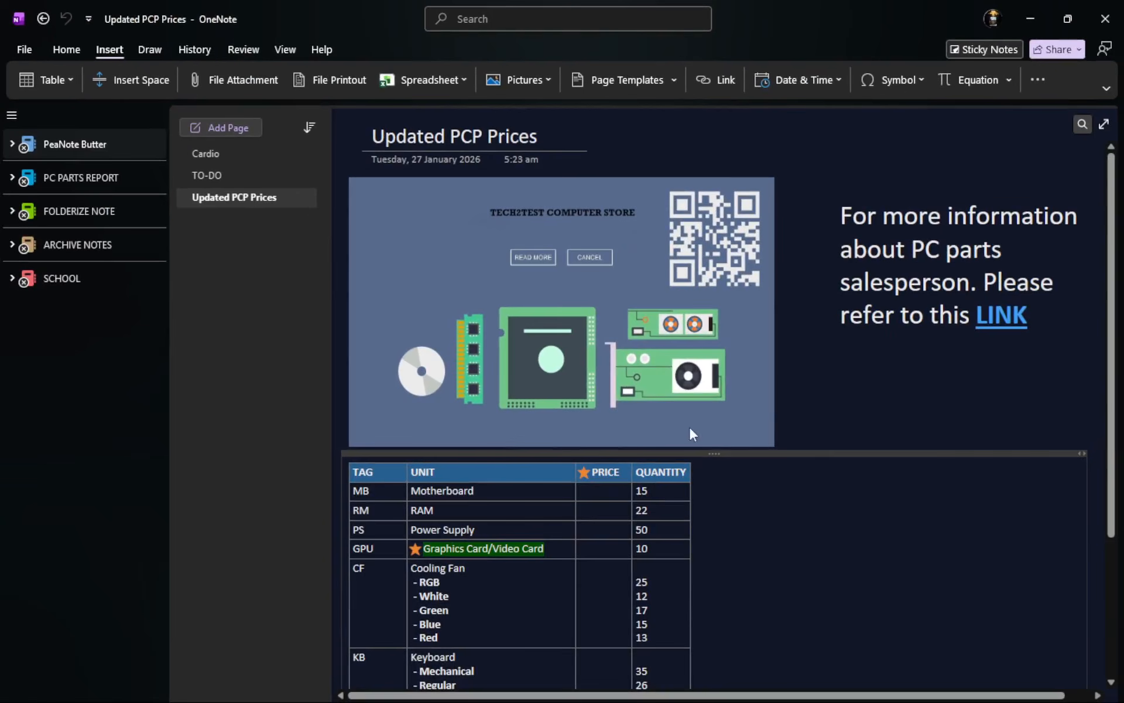
scroll(931, 440, "down", 3)
scroll(925, 457, "down", 5)
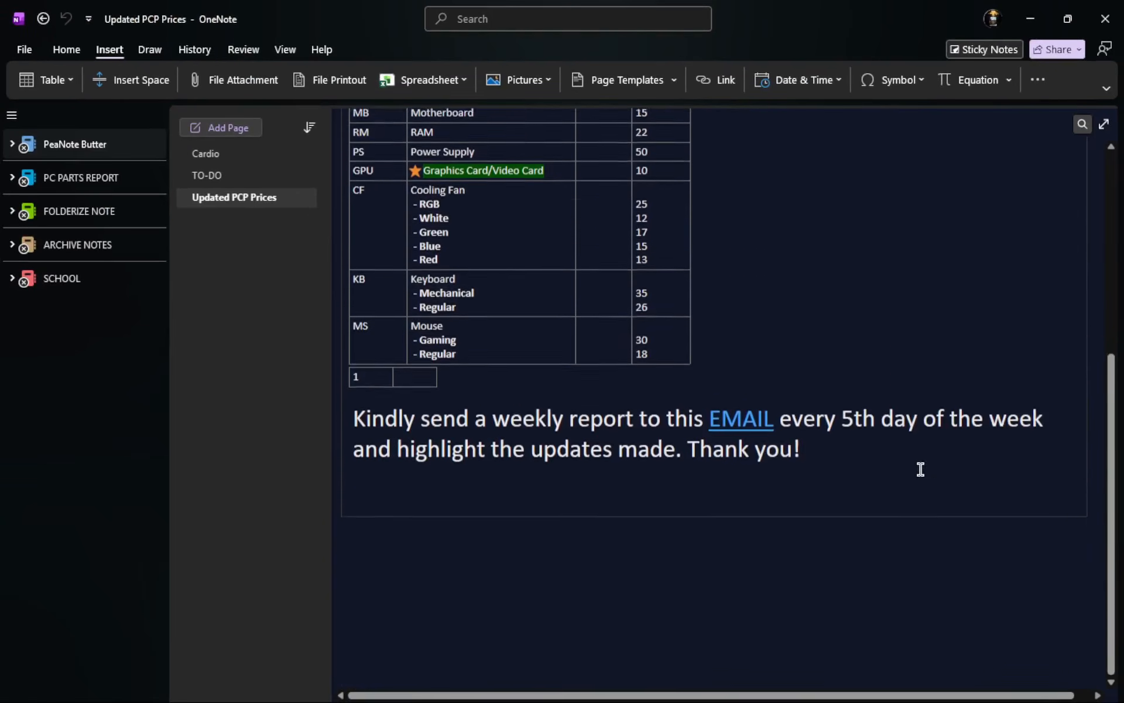
scroll(908, 476, "up", 3)
scroll(908, 476, "up", 5)
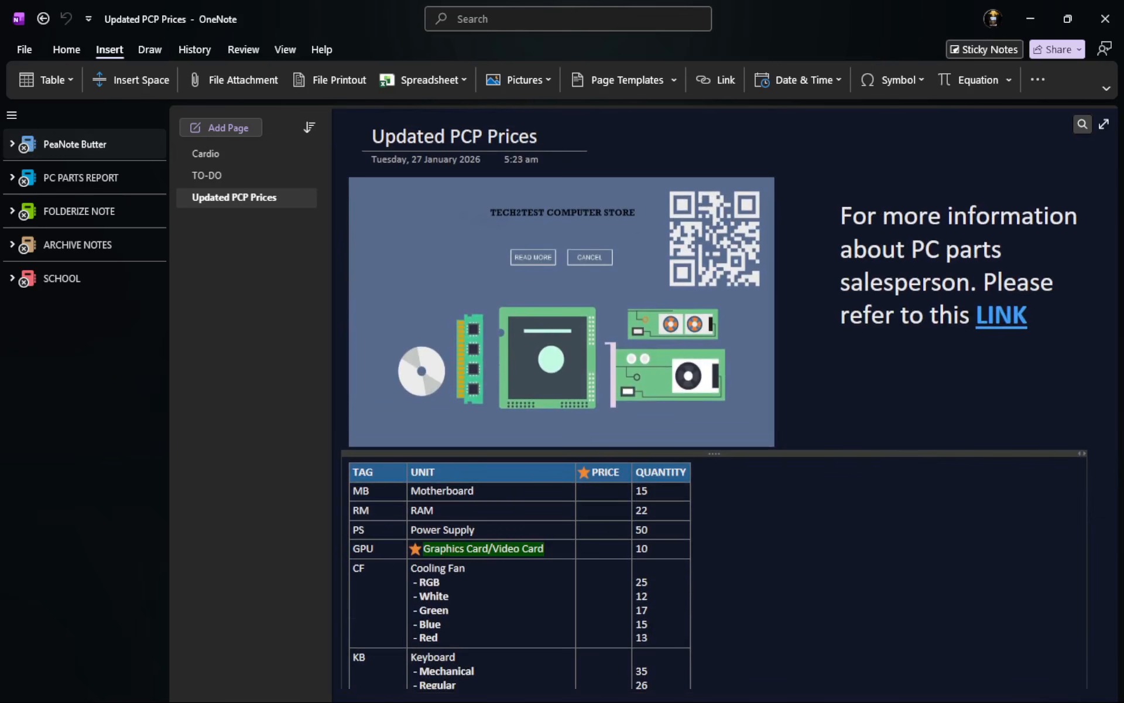
Switch to the browser and open the Microsoft Store page for OneNote from the "download onenote" search results.
key("alt+Tab")
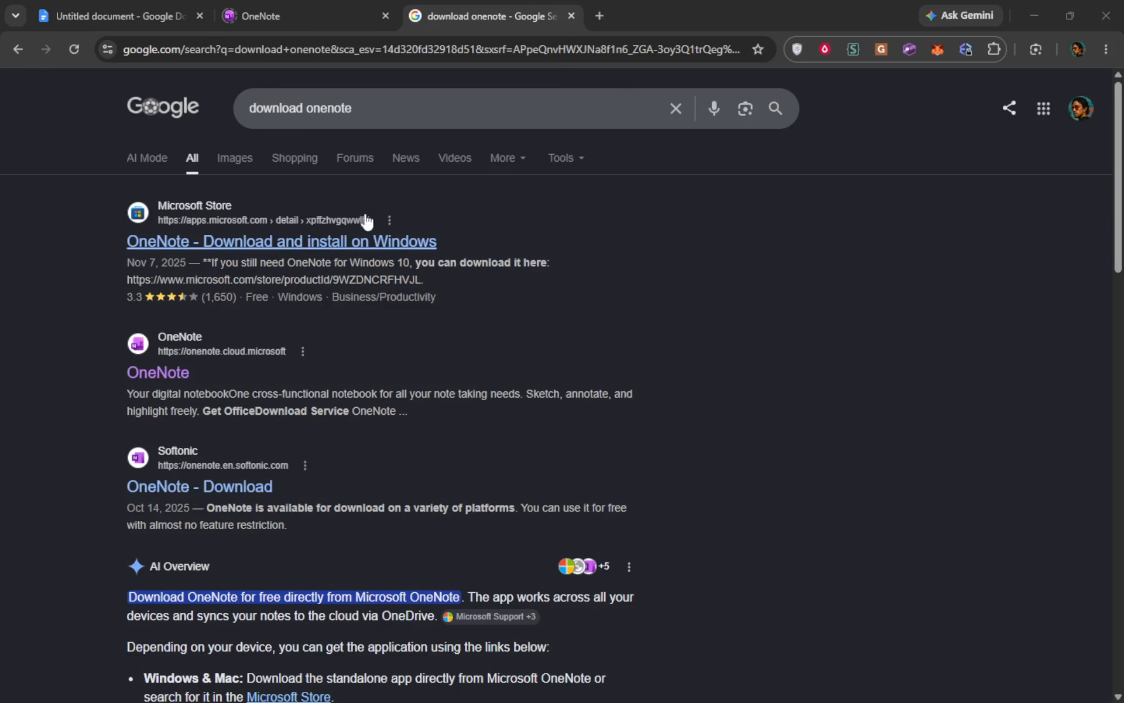
left_click(340, 249)
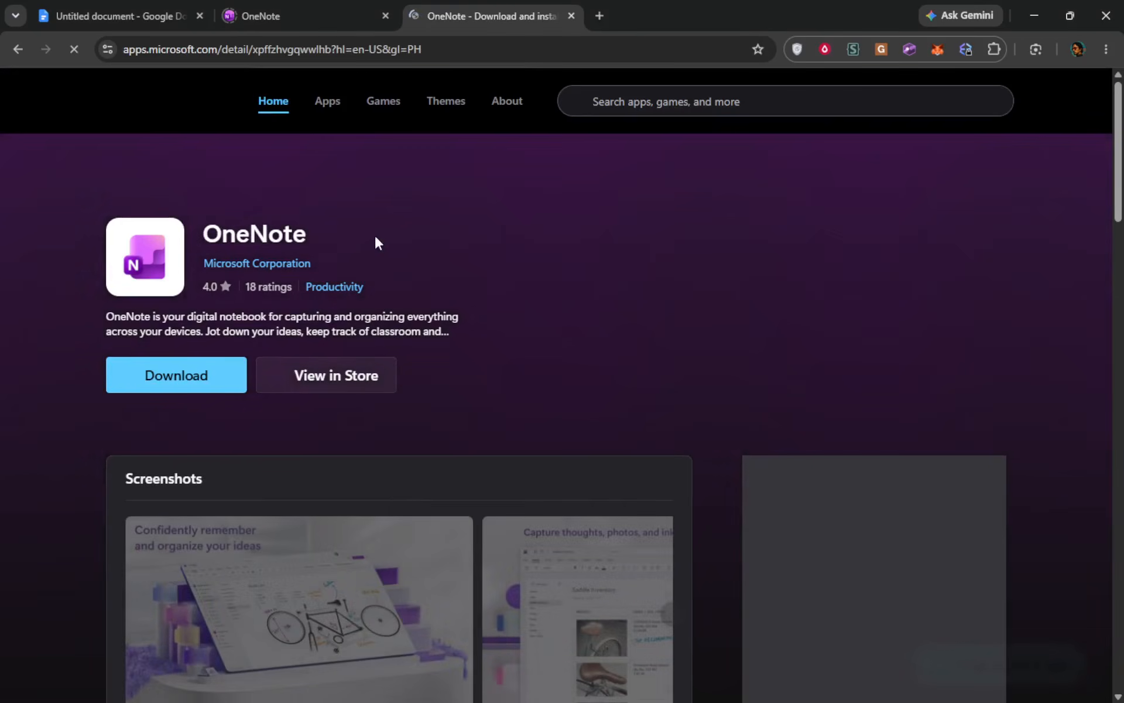
scroll(305, 290, "down", 2)
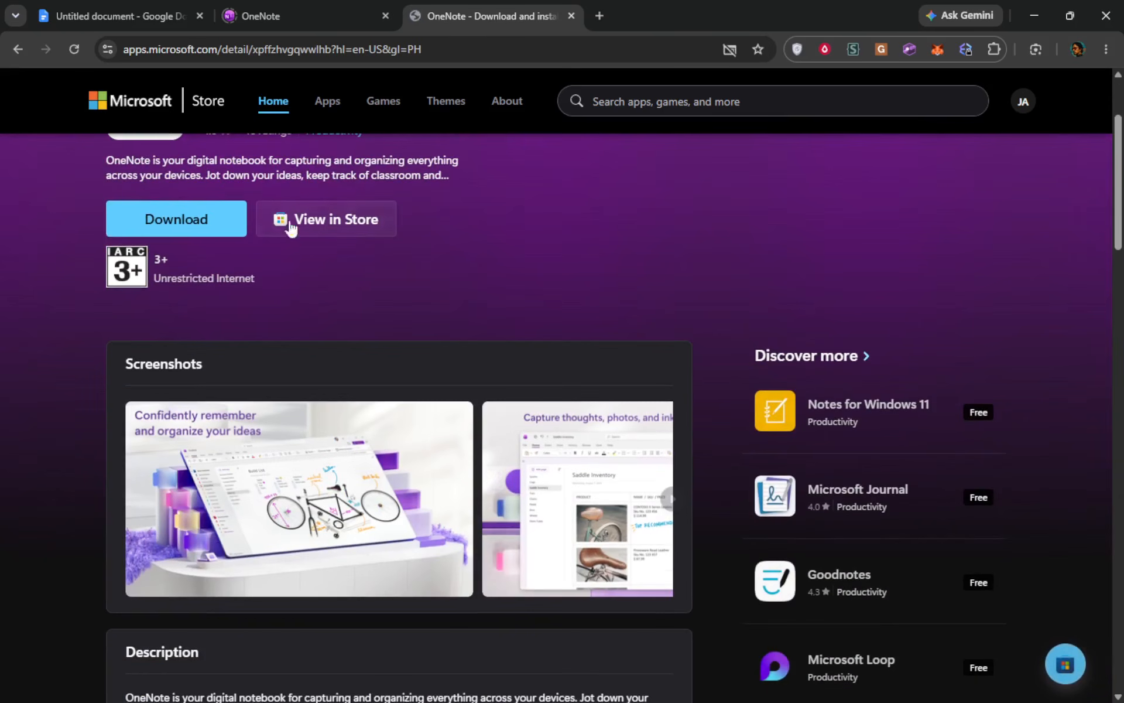
scroll(189, 245, "up", 3)
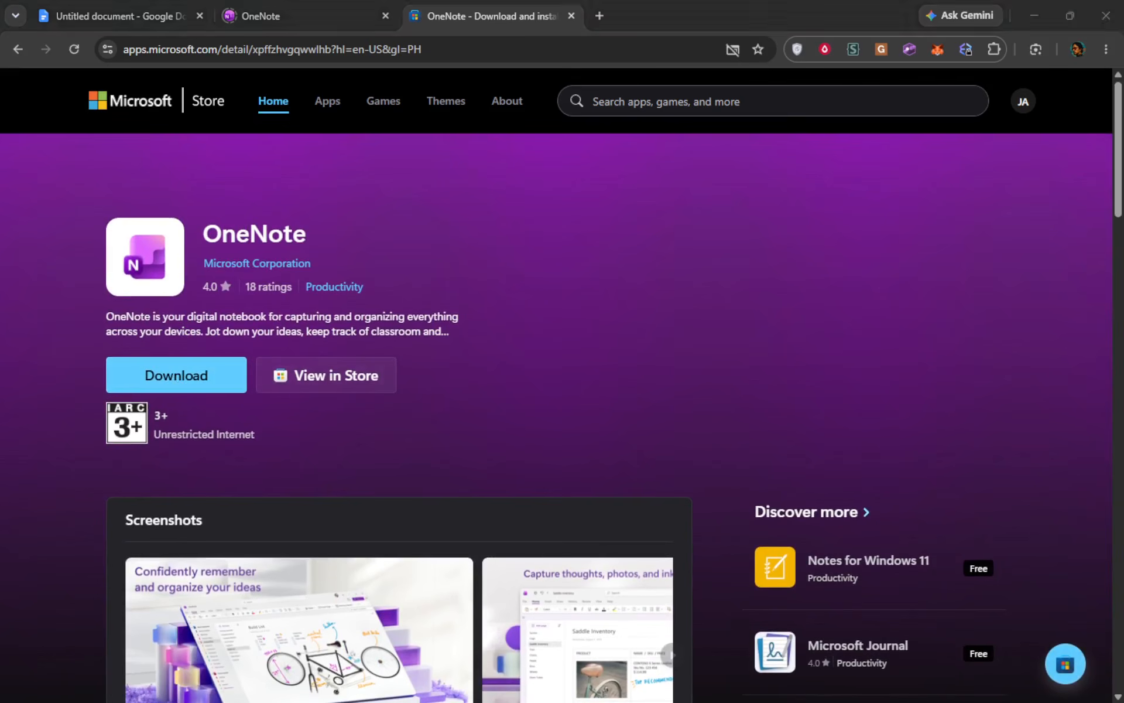
Switch back to OneNote and check the notebook information page and the signed-in account details.
key("alt+Tab")
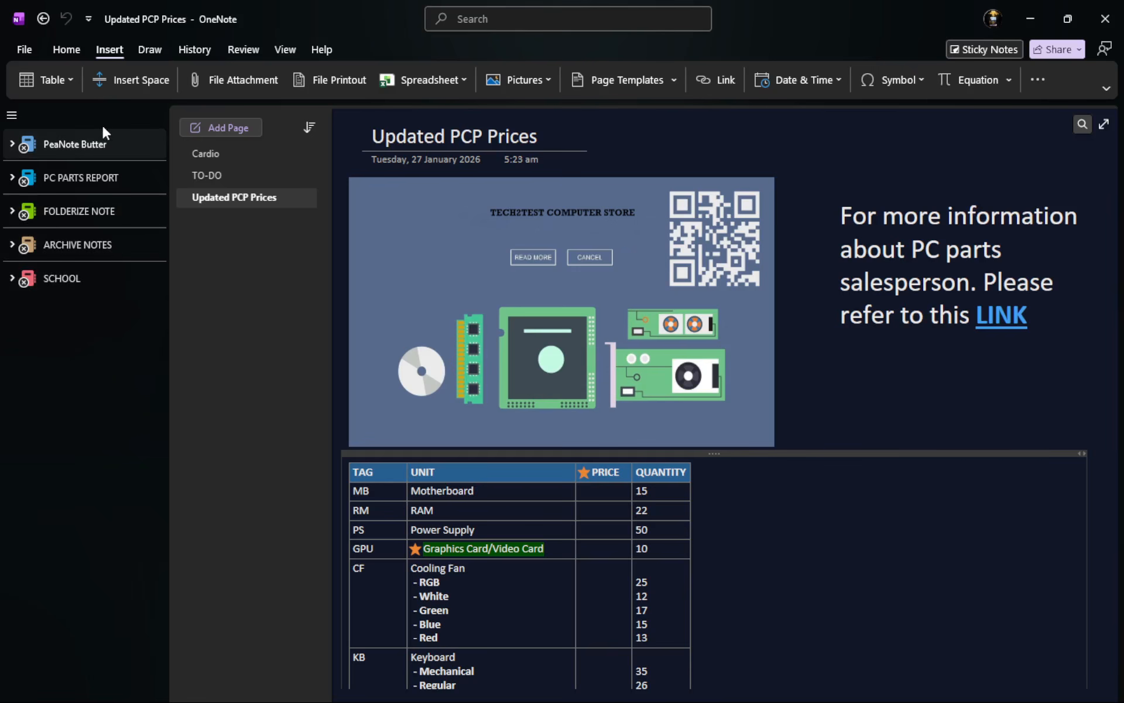
left_click(26, 50)
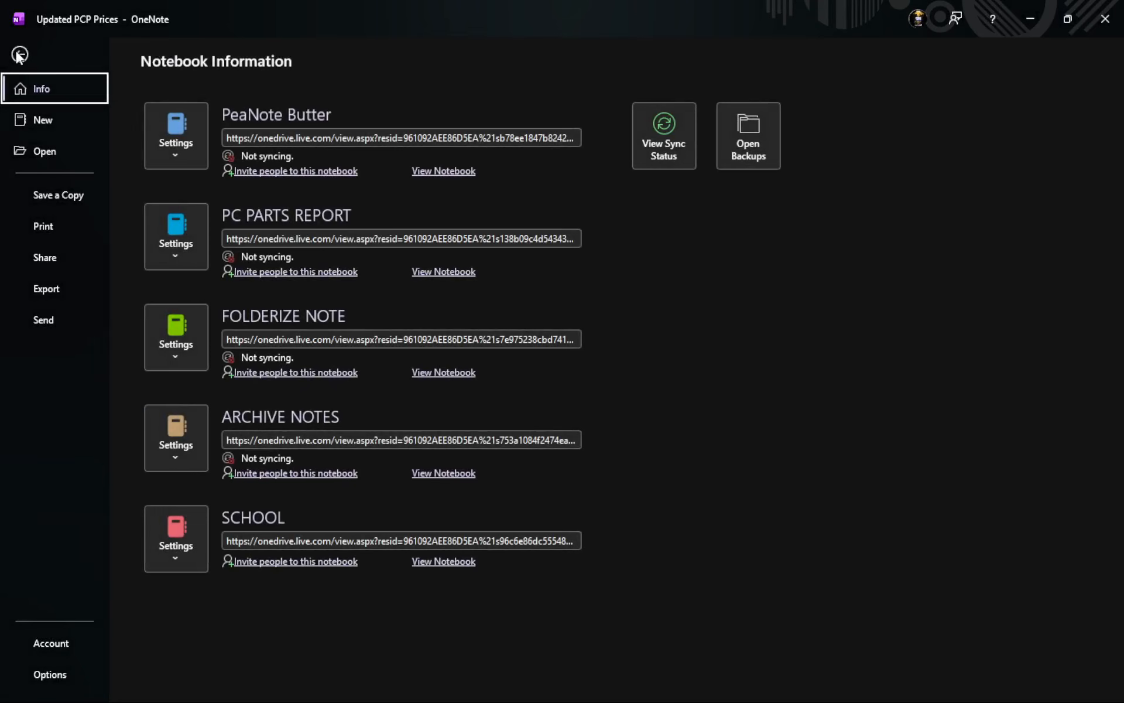
left_click(19, 55)
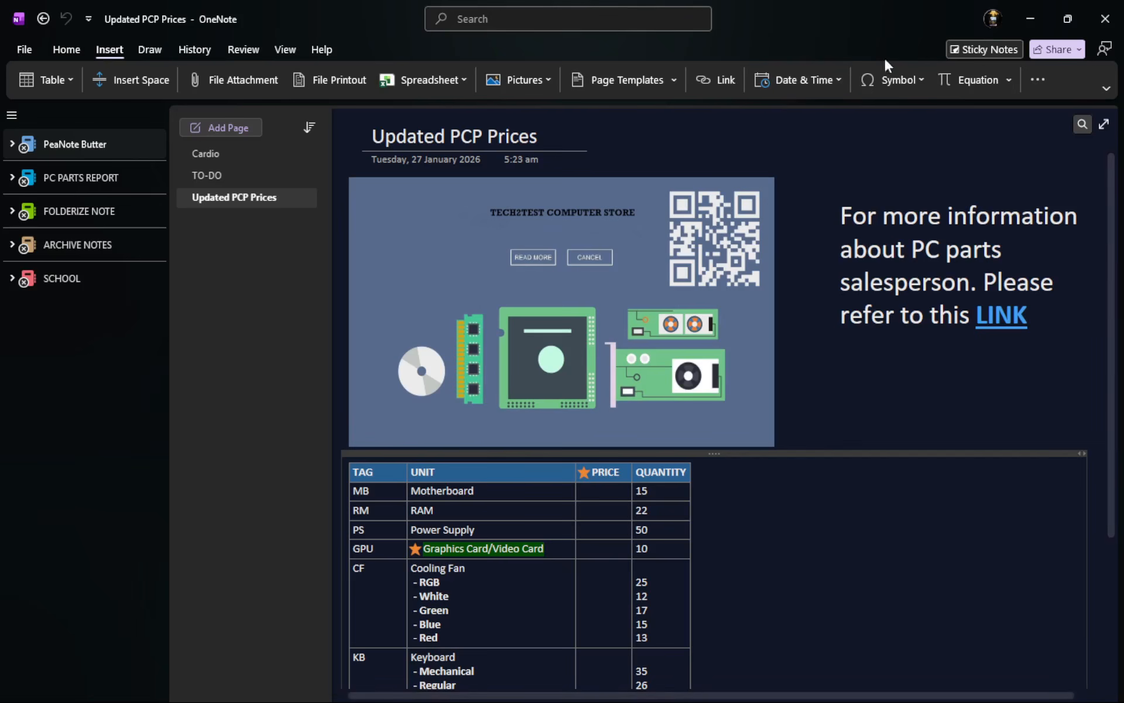
left_click(995, 18)
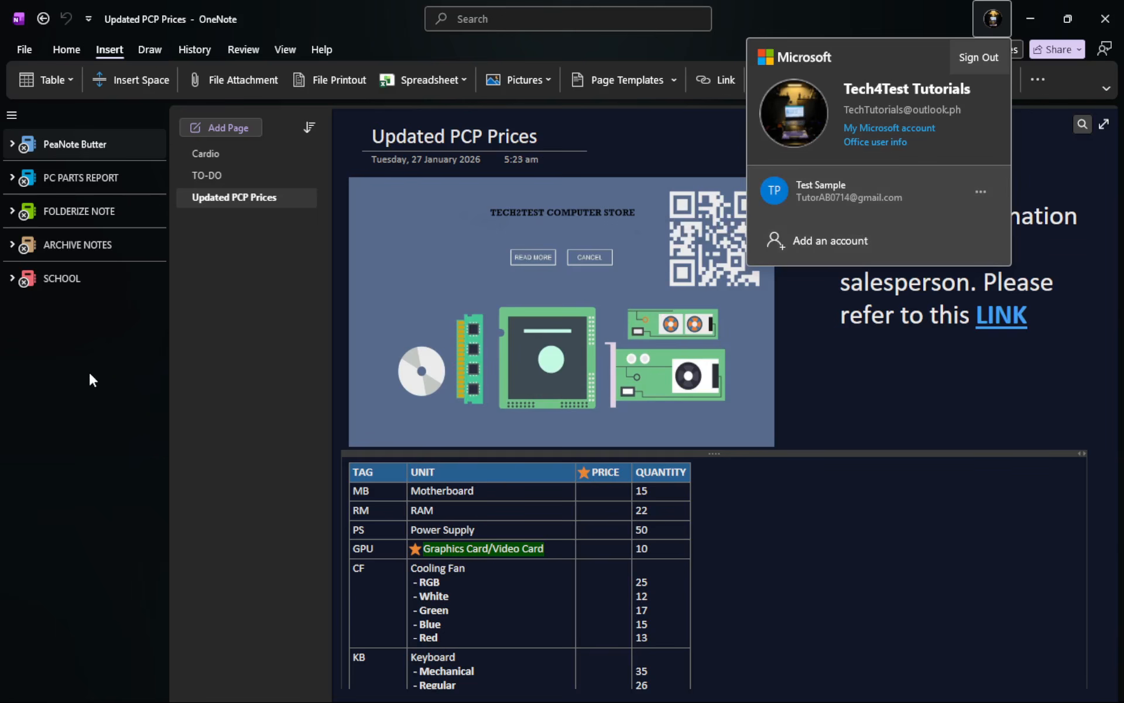
key("Escape")
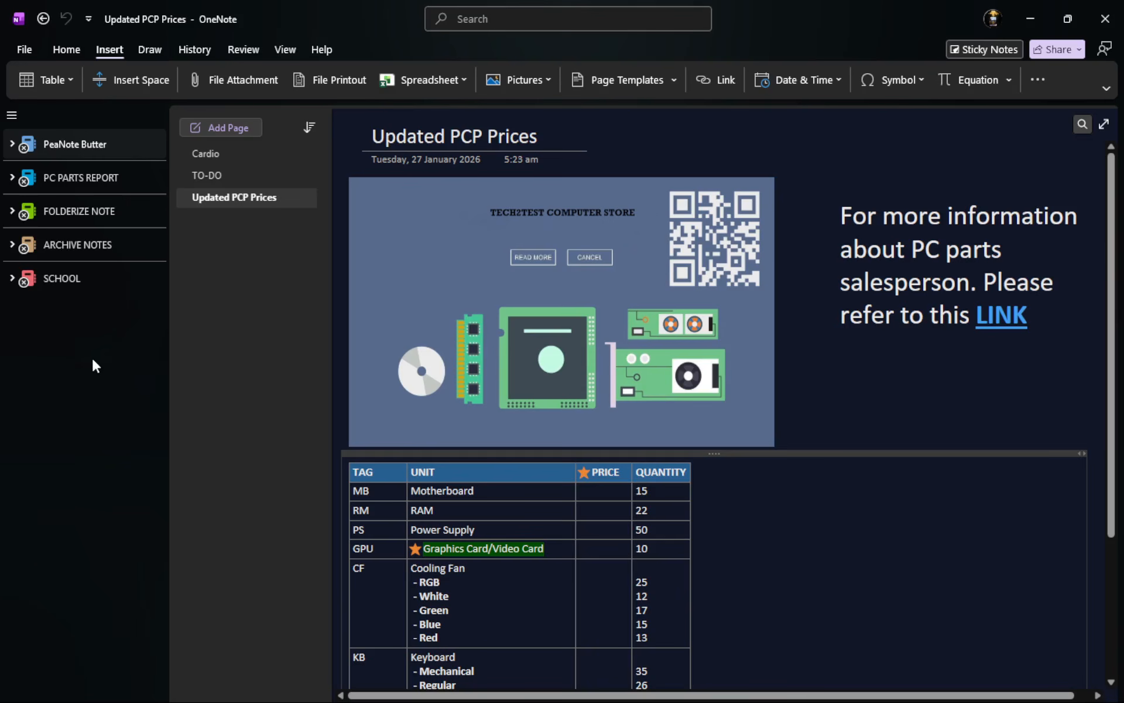
scroll(363, 375, "down", 9)
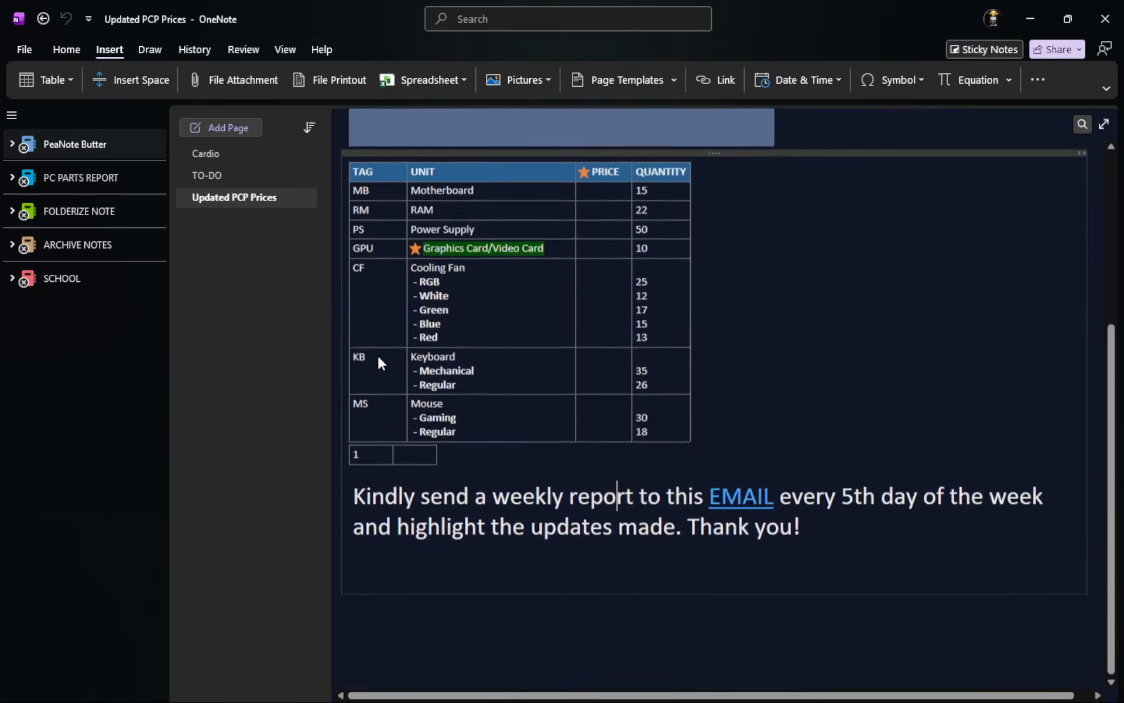
scroll(378, 352, "up", 9)
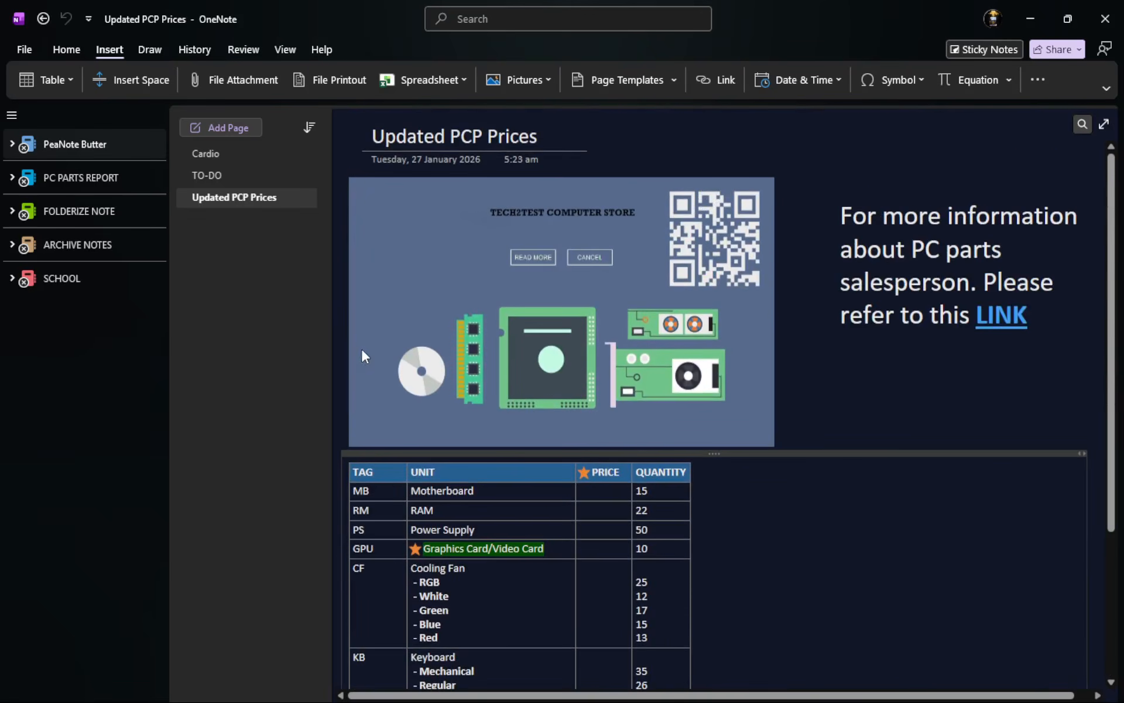
Browse the notebooks that can be opened from personal OneDrive and the recent list, and return to the page.
left_click(24, 47)
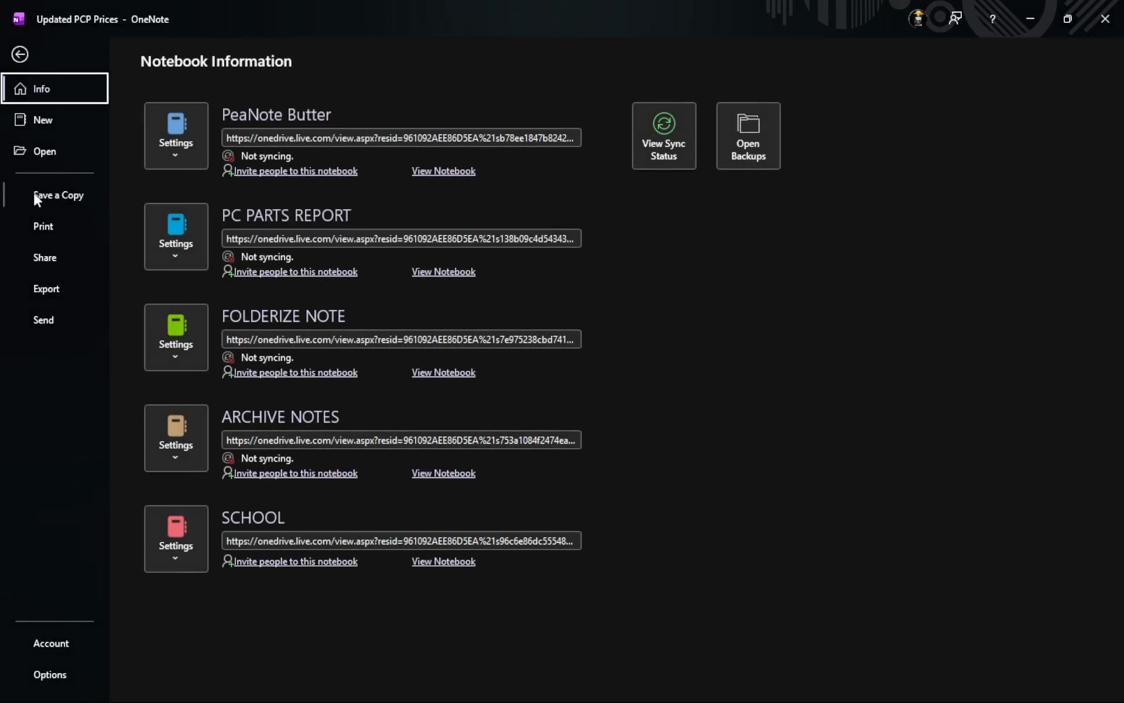
left_click(45, 151)
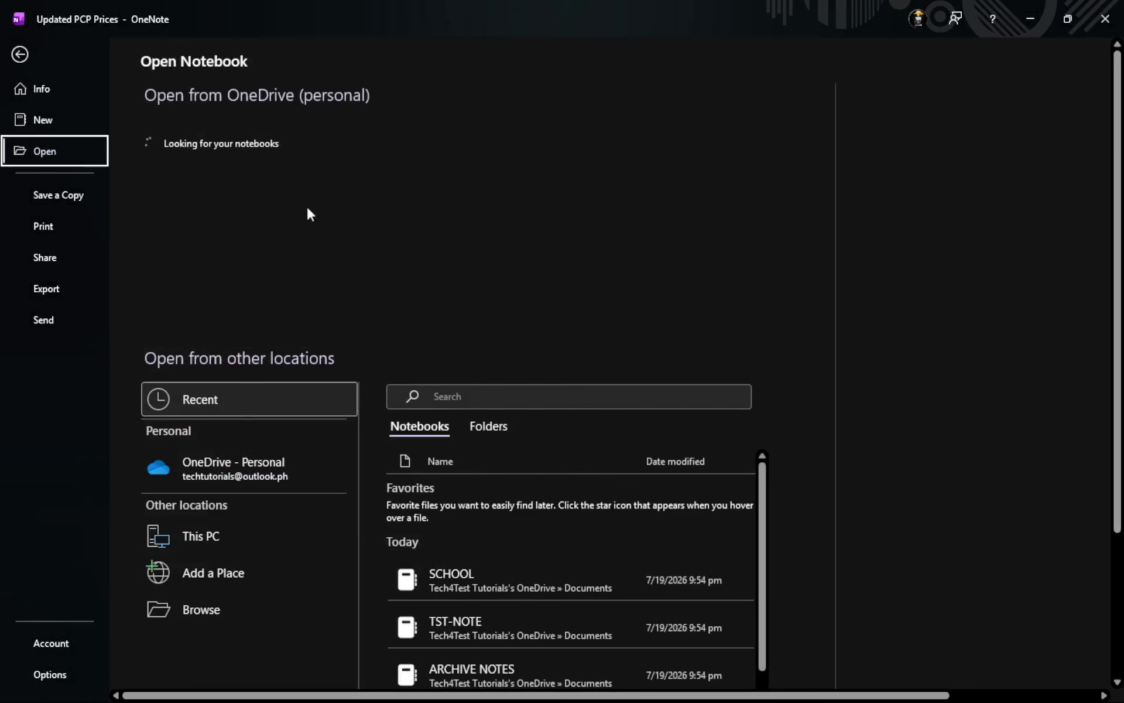
scroll(521, 463, "down", 3)
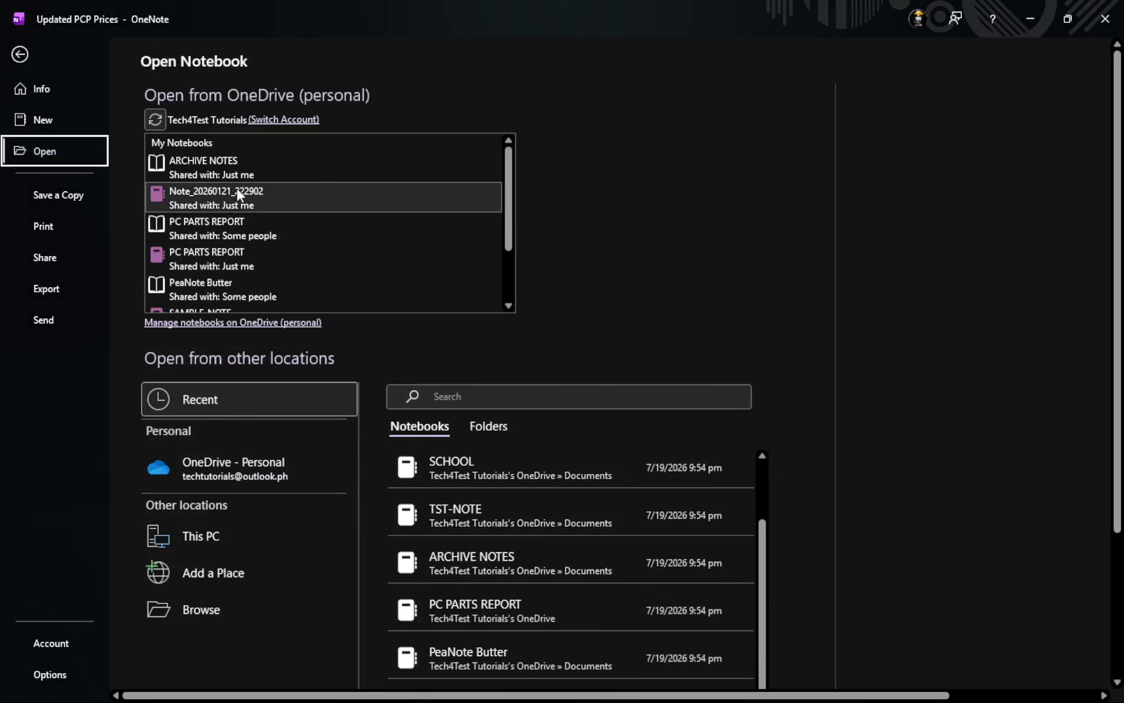
scroll(236, 195, "down", 5)
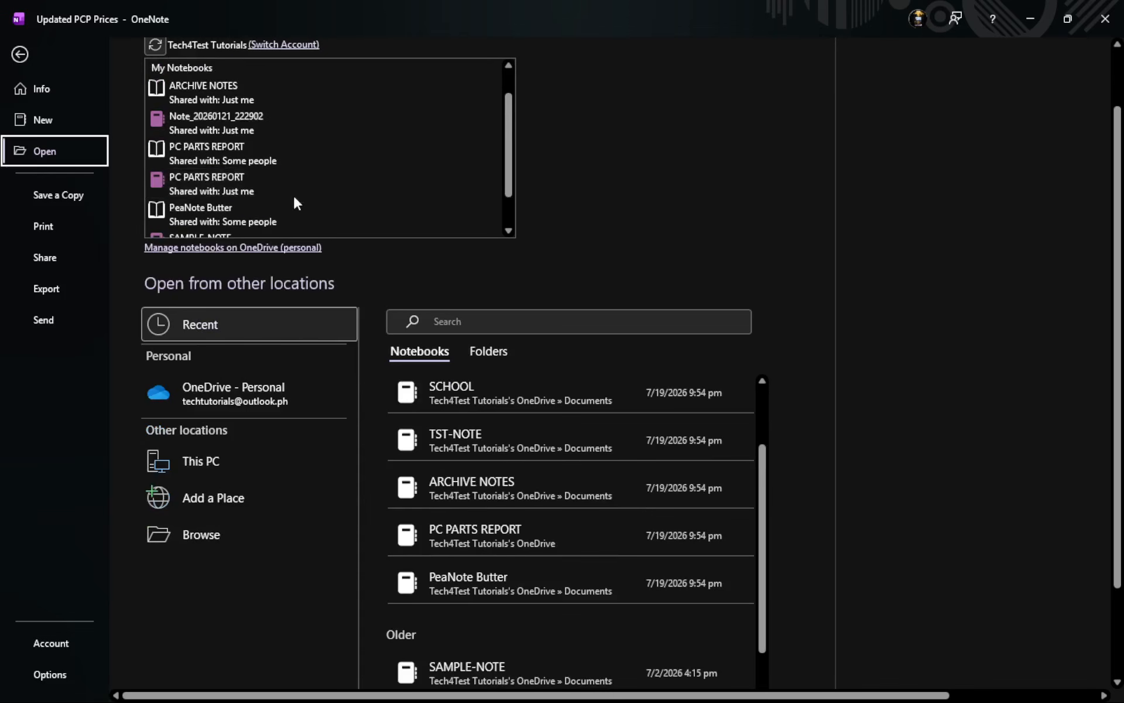
scroll(295, 203, "up", 2)
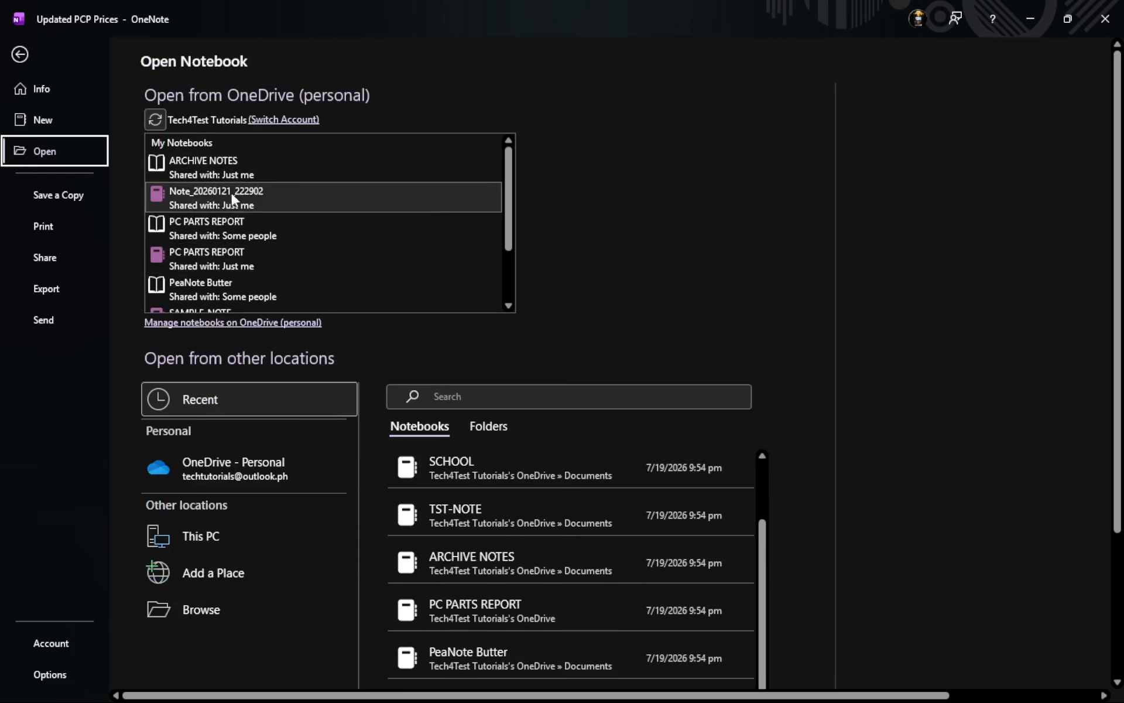
mouse_move(507, 192)
left_mouse_down()
mouse_move(509, 244)
mouse_move(510, 212)
left_mouse_up()
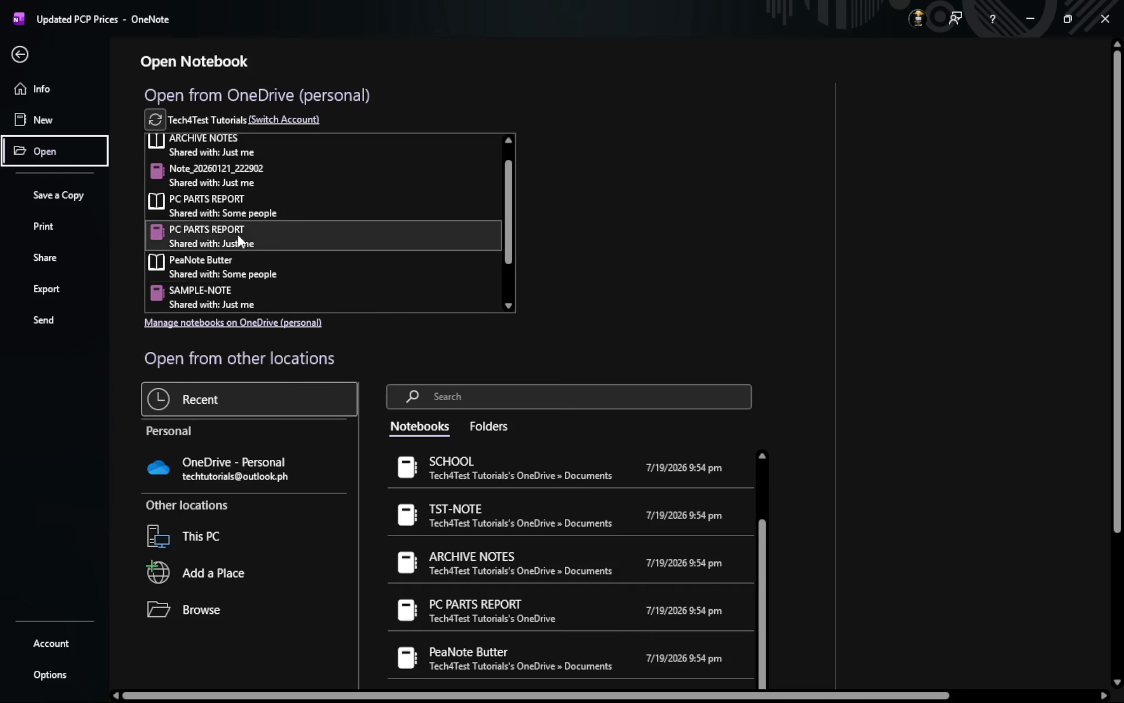
left_click(19, 54)
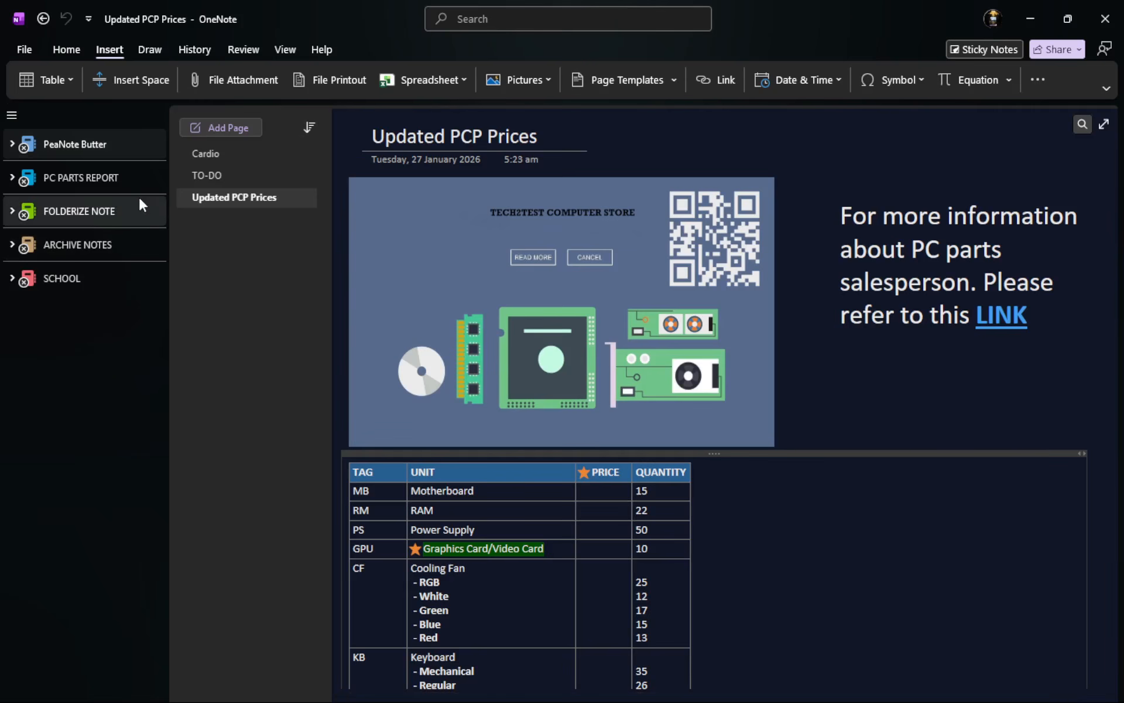
View the sharing options for the PeaNote Butter notebook and close them without sending a link.
left_click(24, 50)
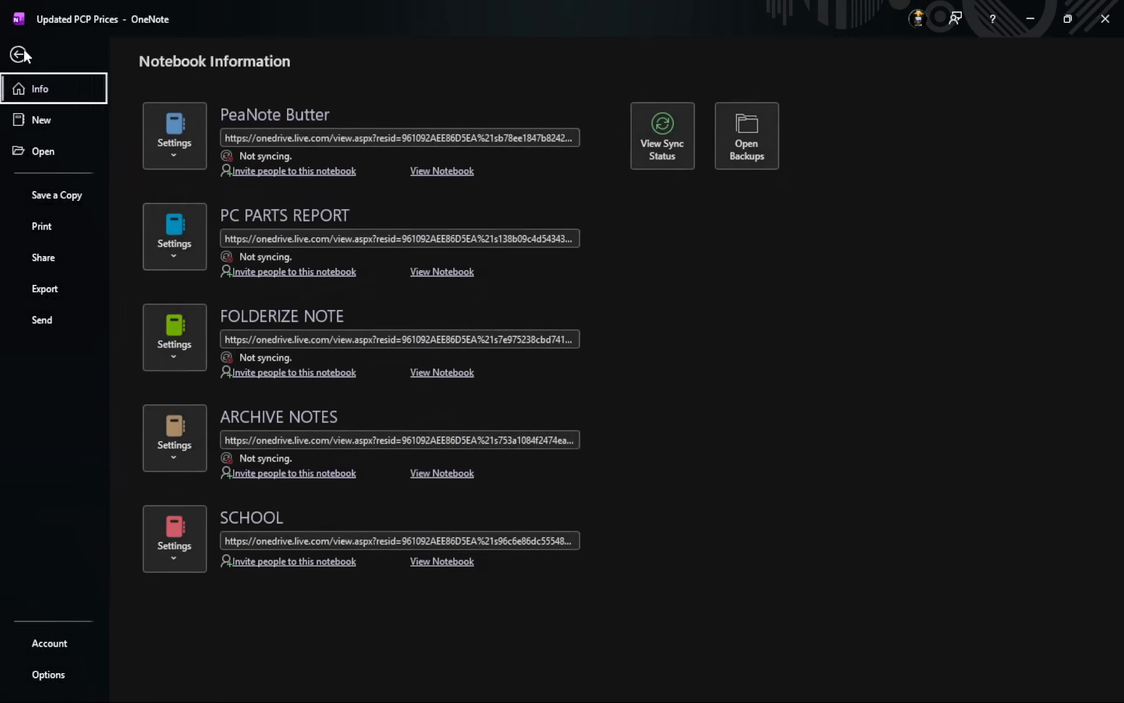
left_click(50, 252)
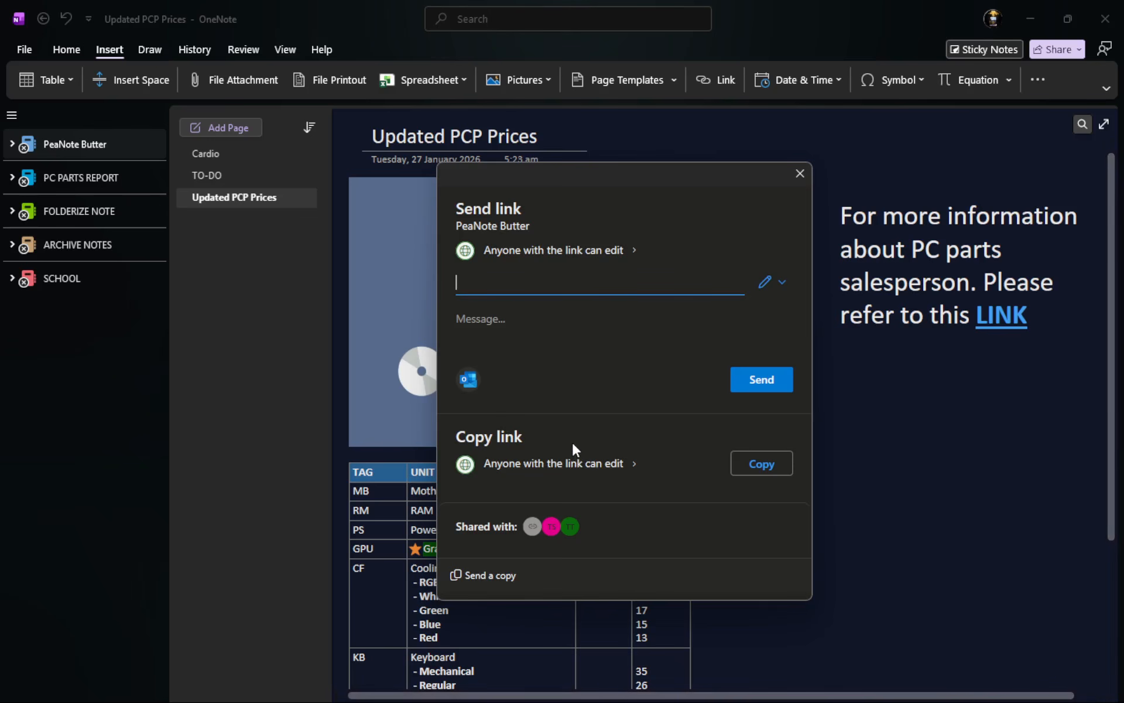
left_click(800, 172)
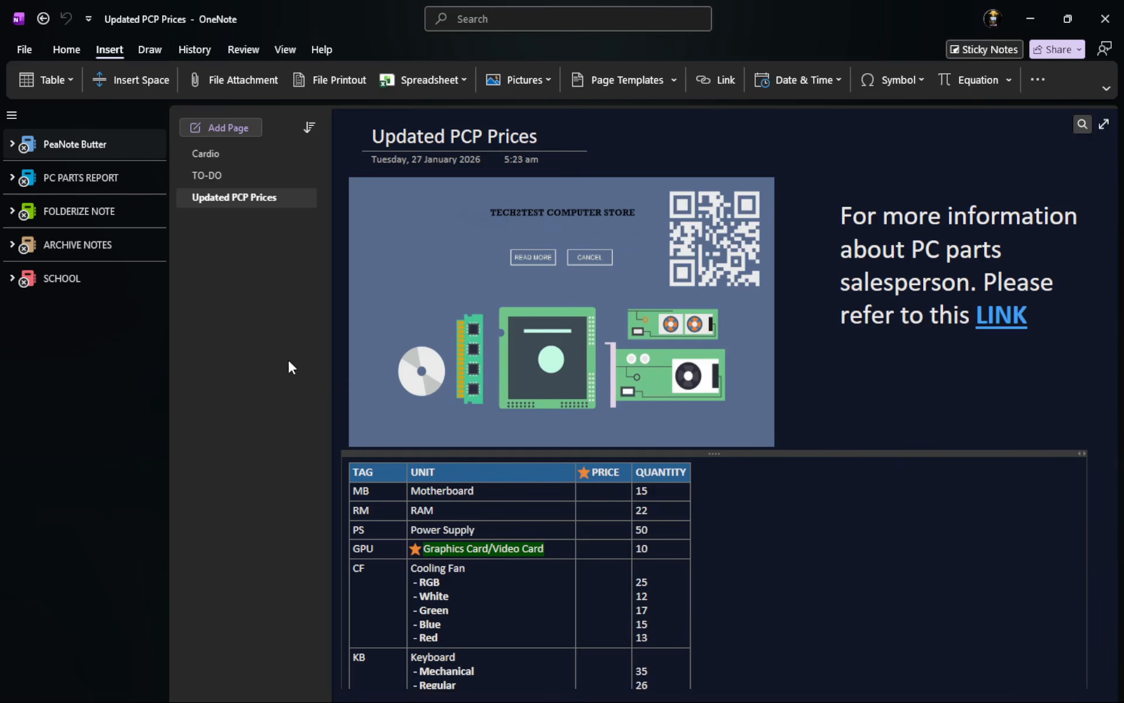
Check the signed-in OneNote account and view the notebook list of OneNote on the web in the browser.
left_click(987, 23)
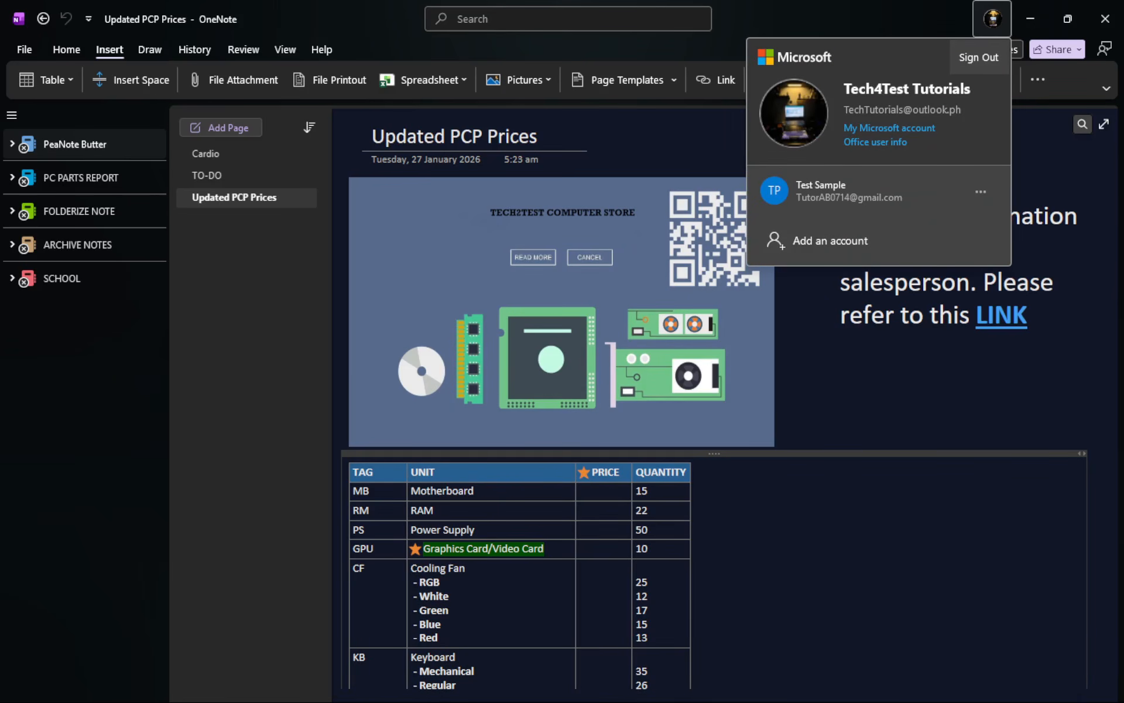
key("Escape")
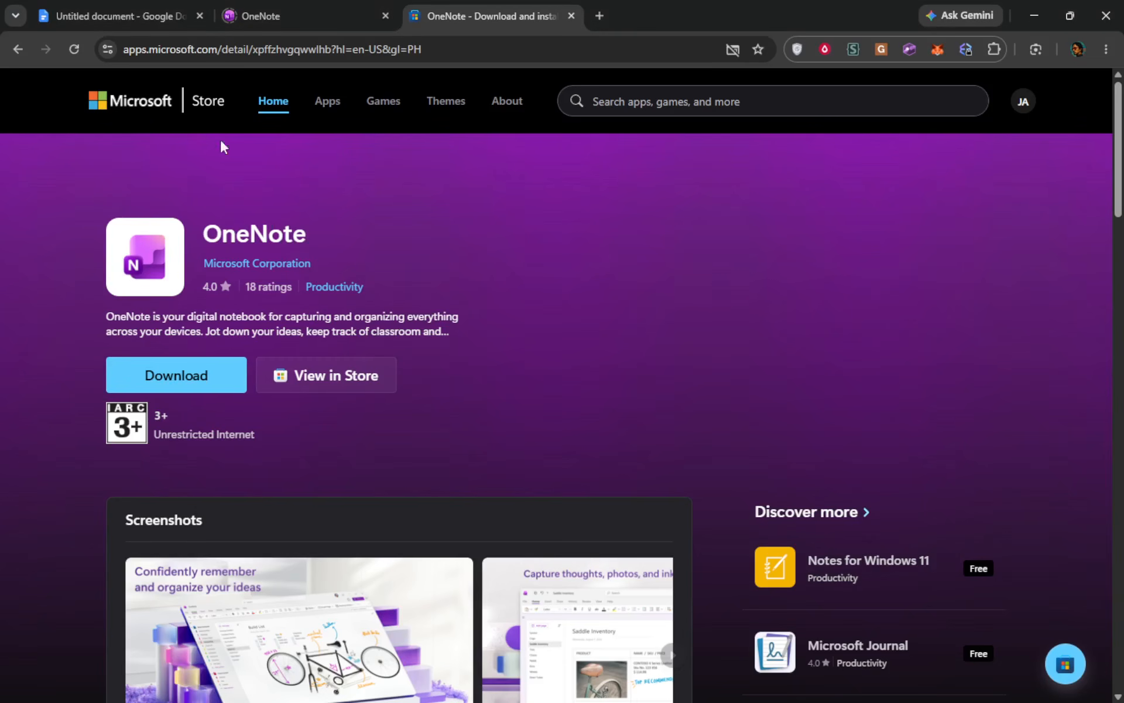
left_click(300, 13)
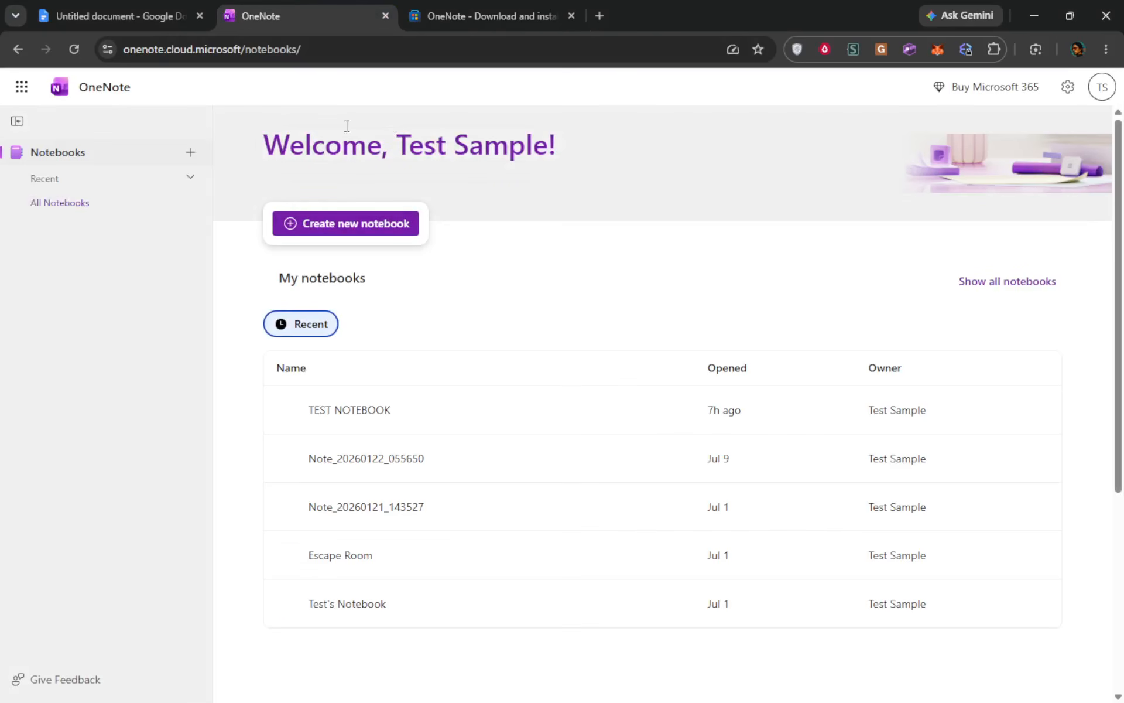
left_click(1044, 7)
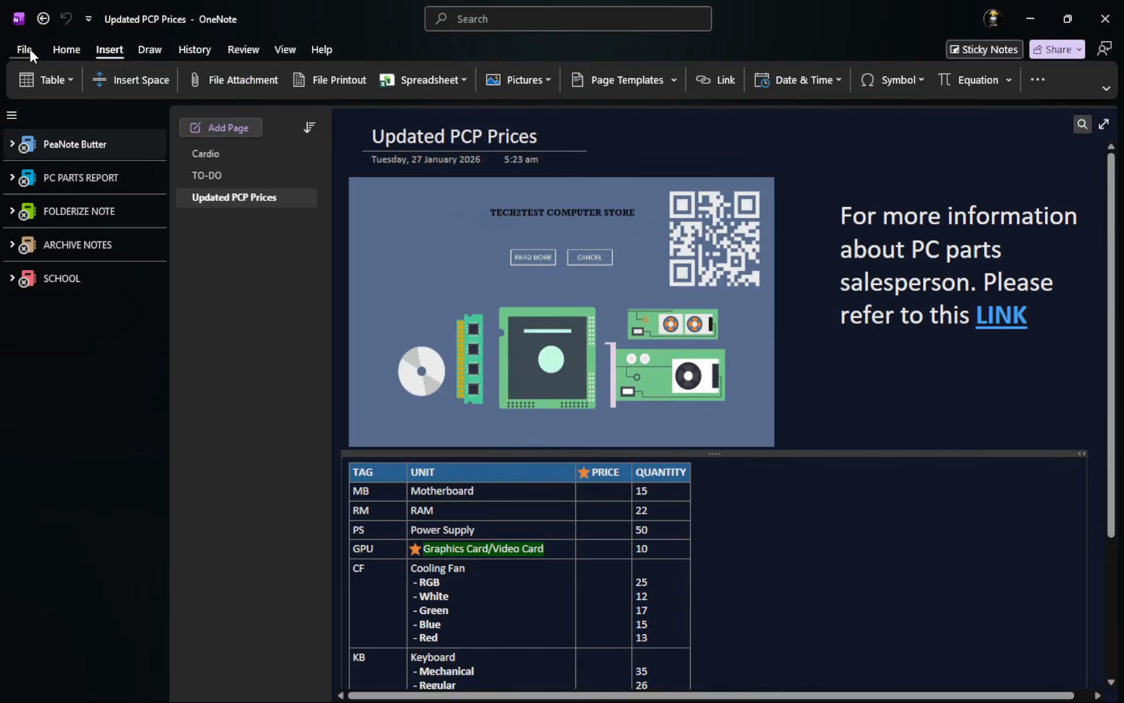
Set the shared notebooks to sync automatically whenever there are changes and sync all of them.
left_click(30, 49)
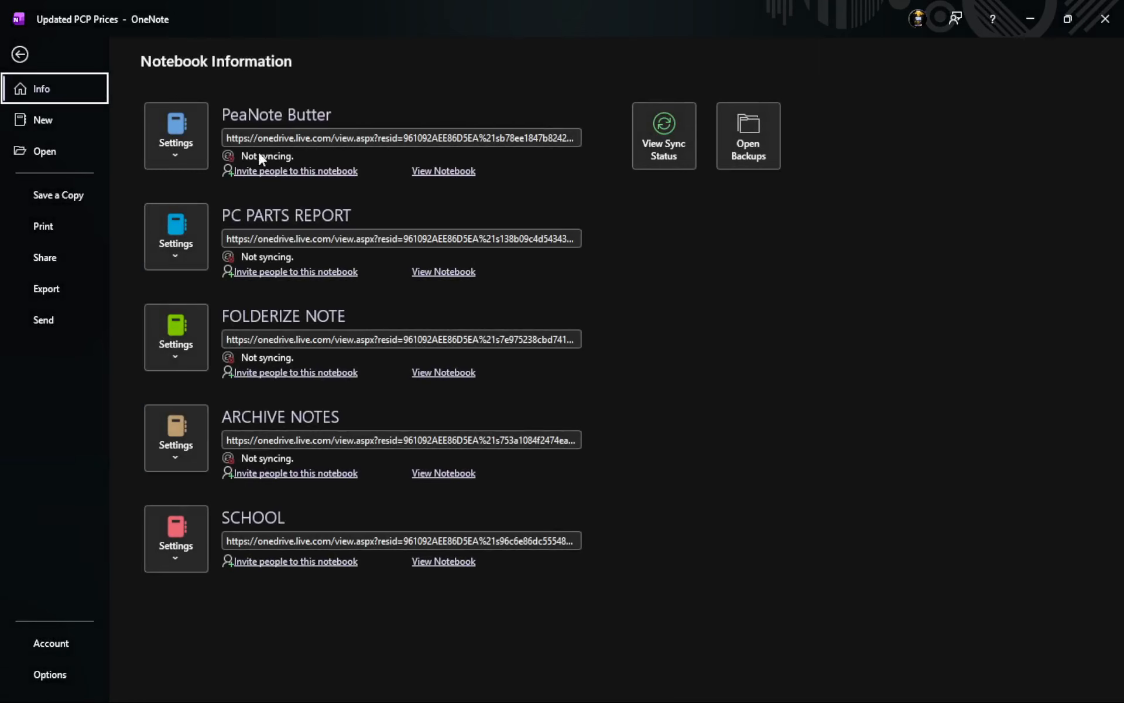
left_click(664, 169)
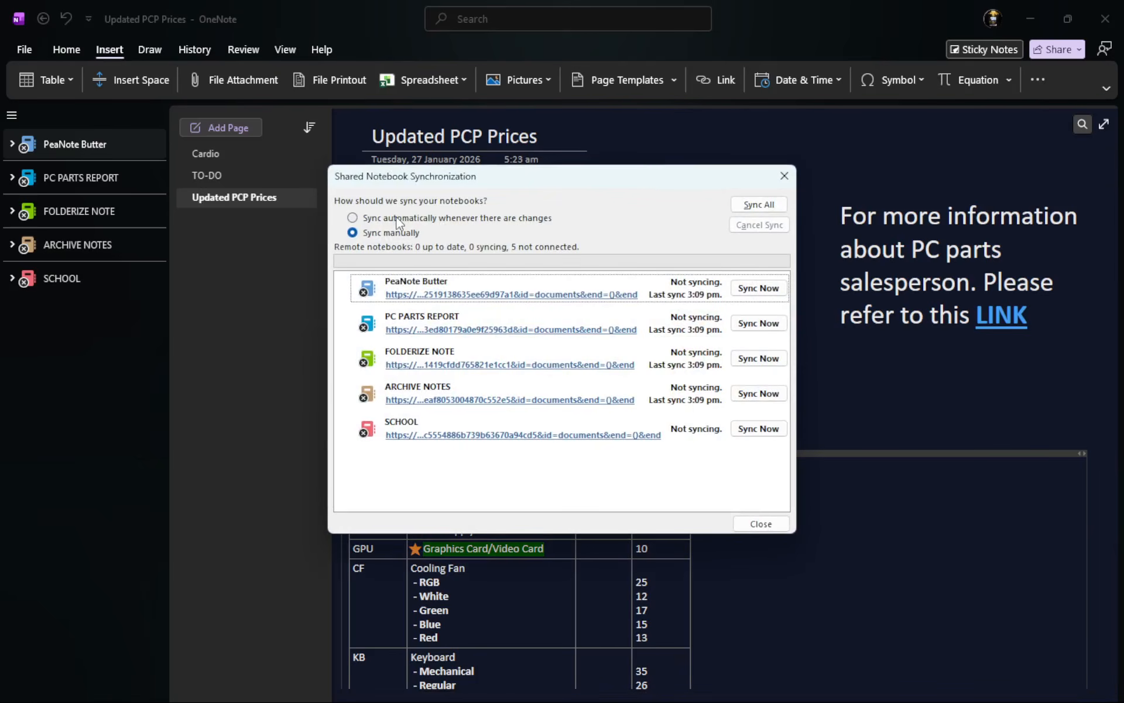
left_click(398, 220)
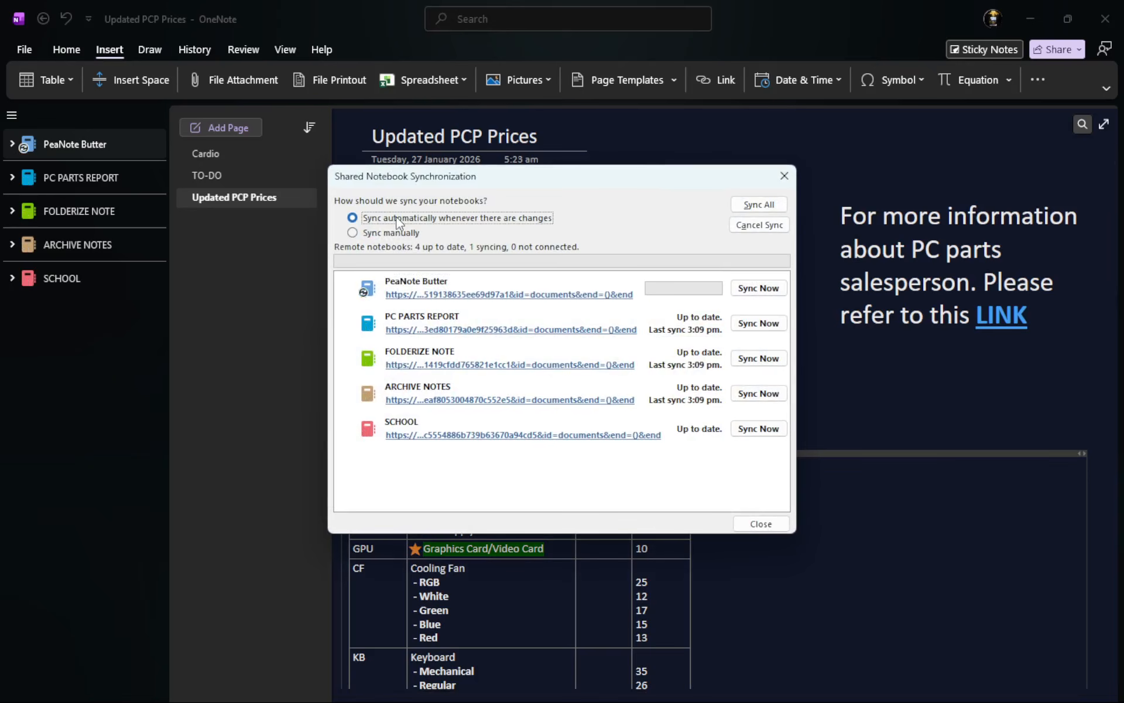
left_click(777, 203)
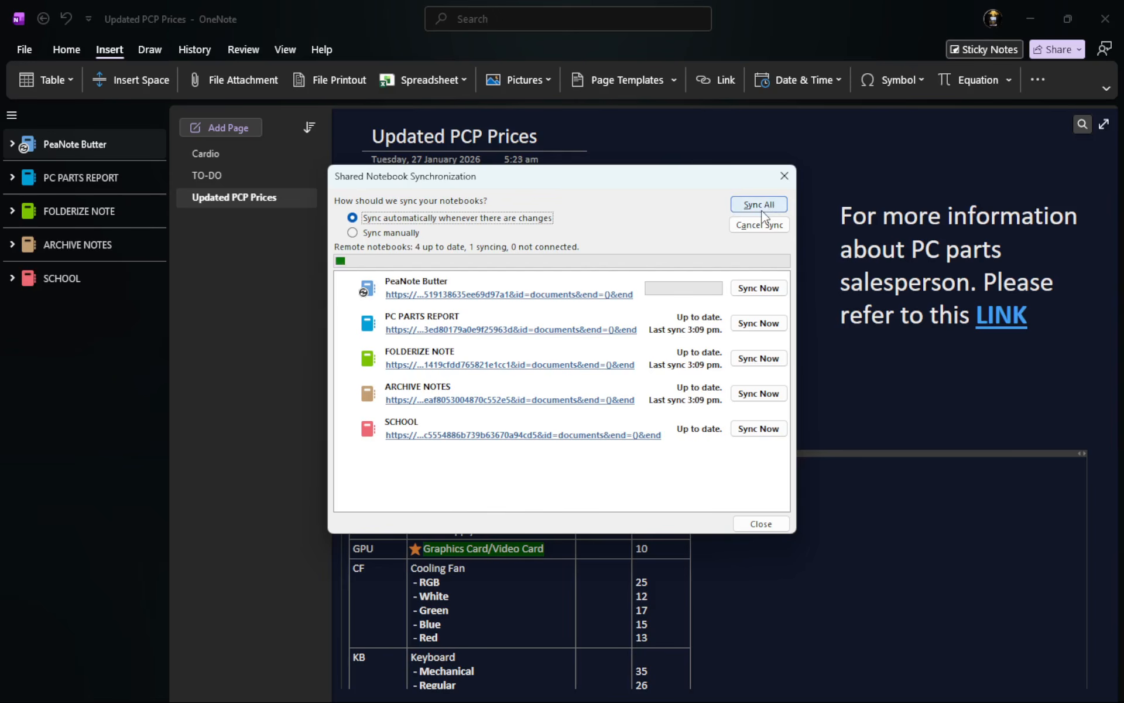
left_click(784, 176)
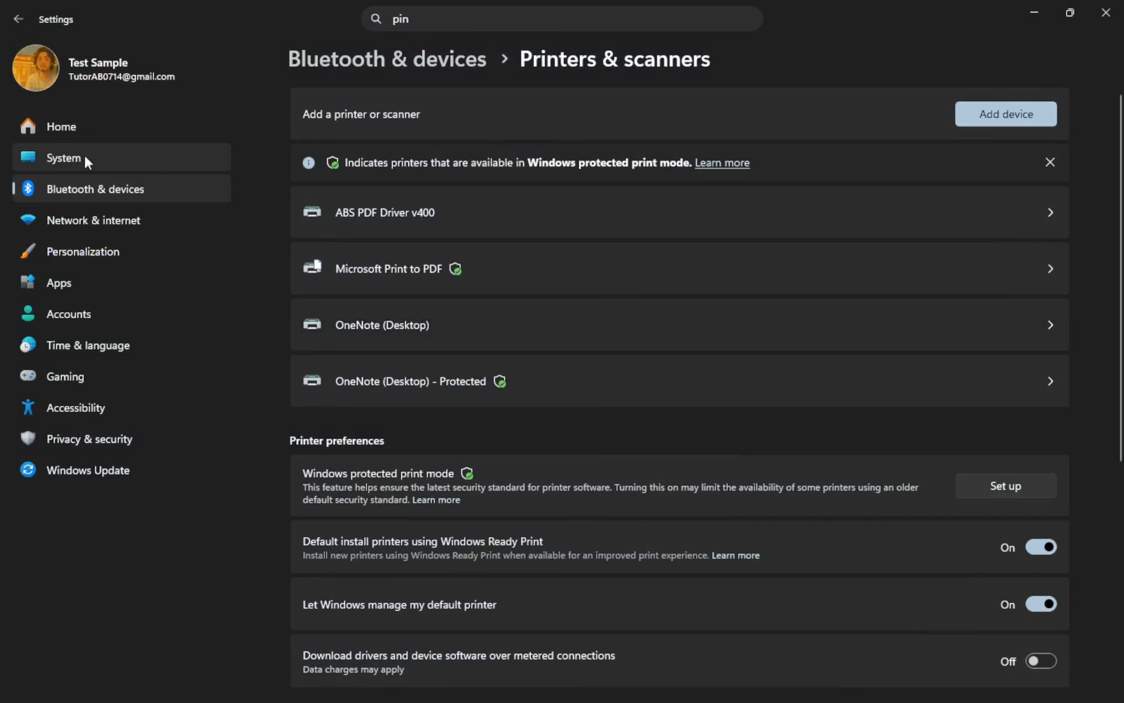
Look through the System settings and open the Network & internet settings in Windows Settings.
left_click(136, 165)
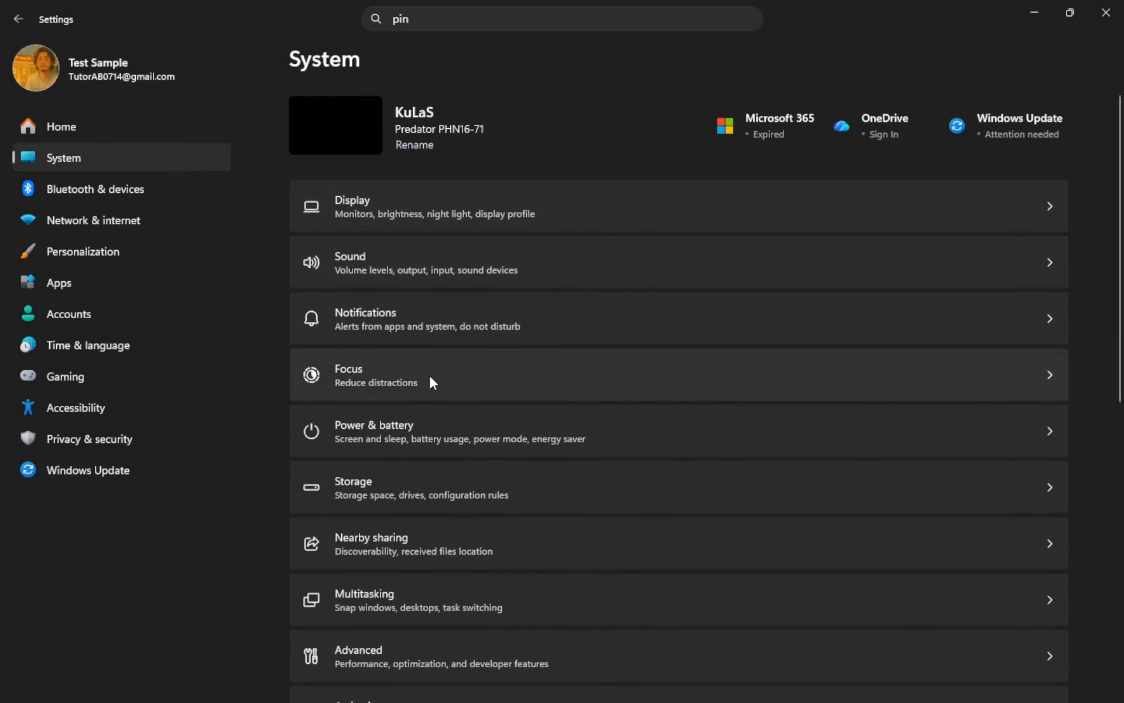
left_click(111, 219)
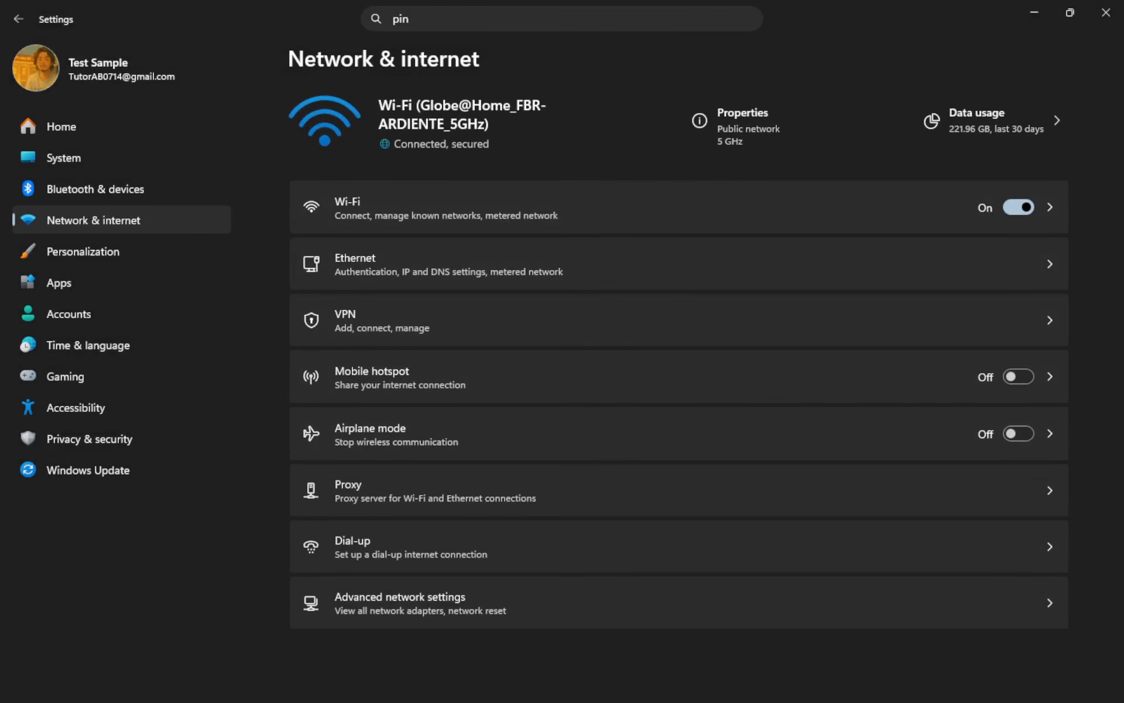
Switch to the browser and show the Microsoft Store page for OneNote.
key("alt+Tab")
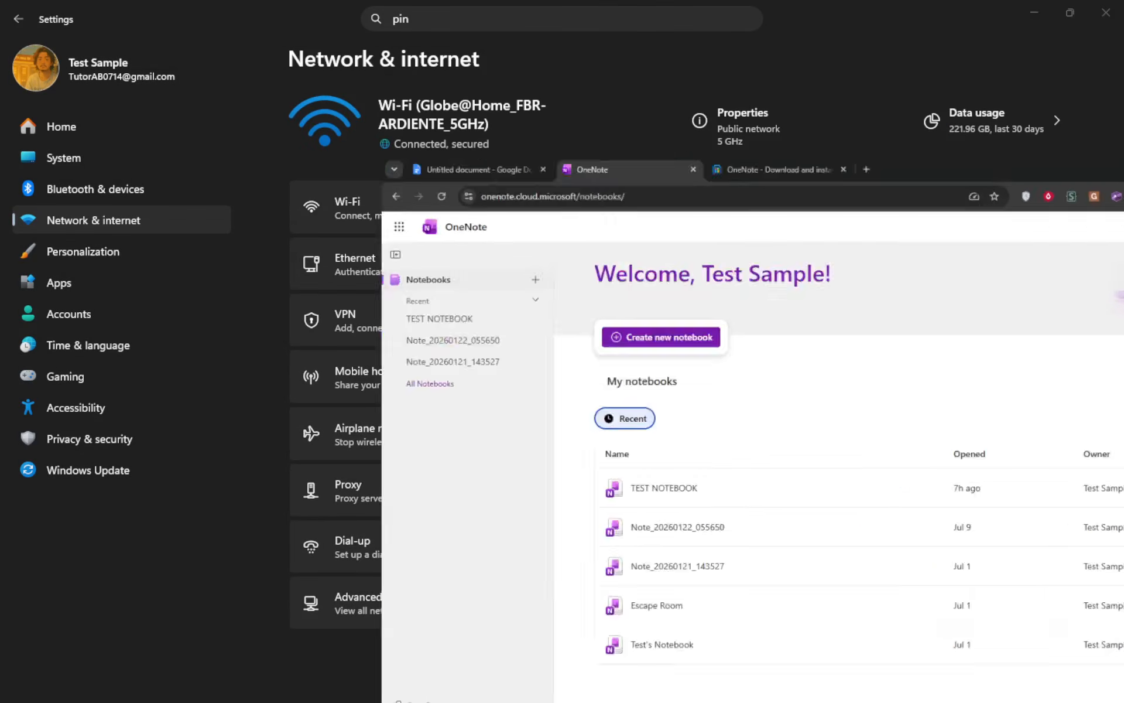
left_click(473, 7)
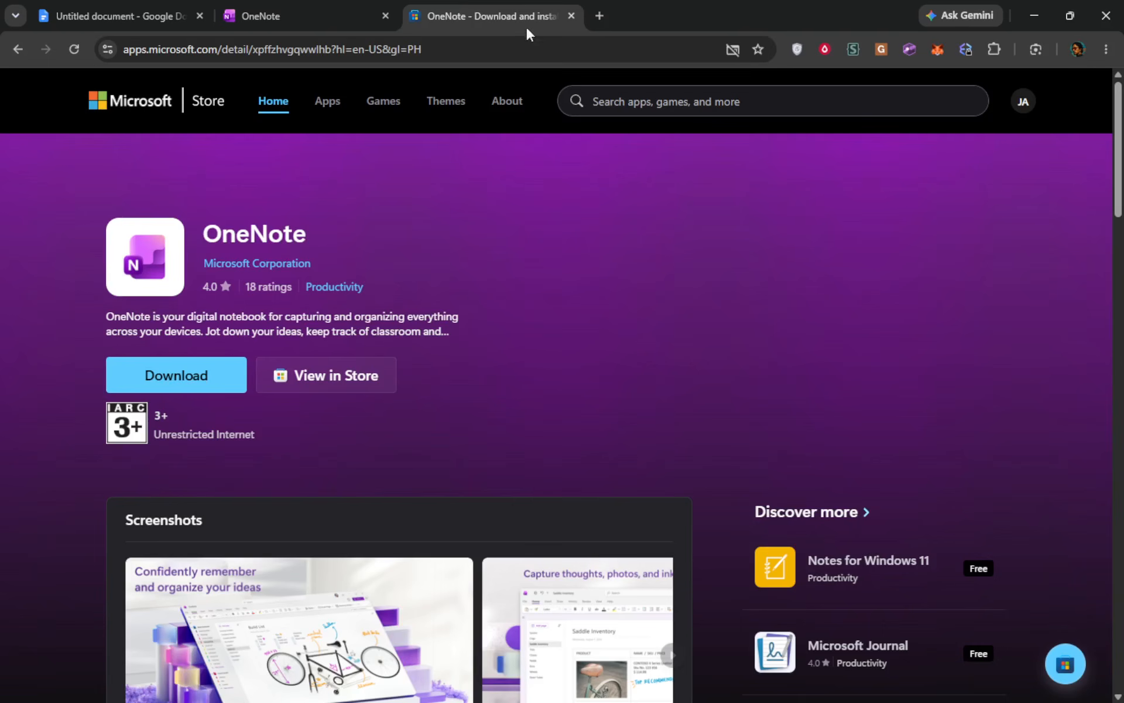